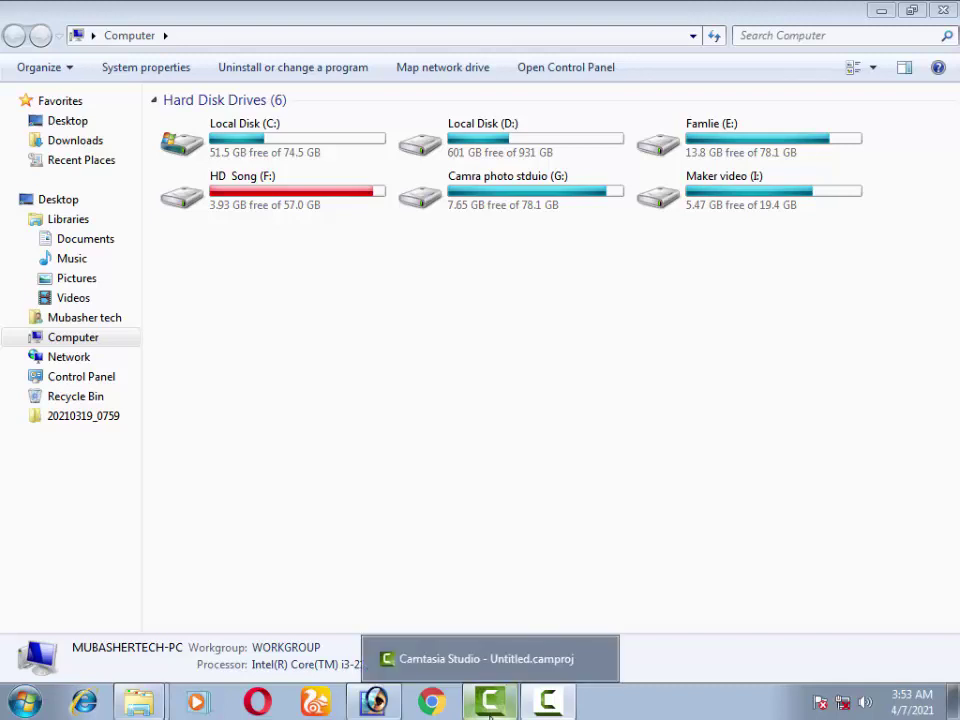
Bring the IMG_2544.JPG portrait window forward and zoom in to 25% on the groom's face.
click(373, 702)
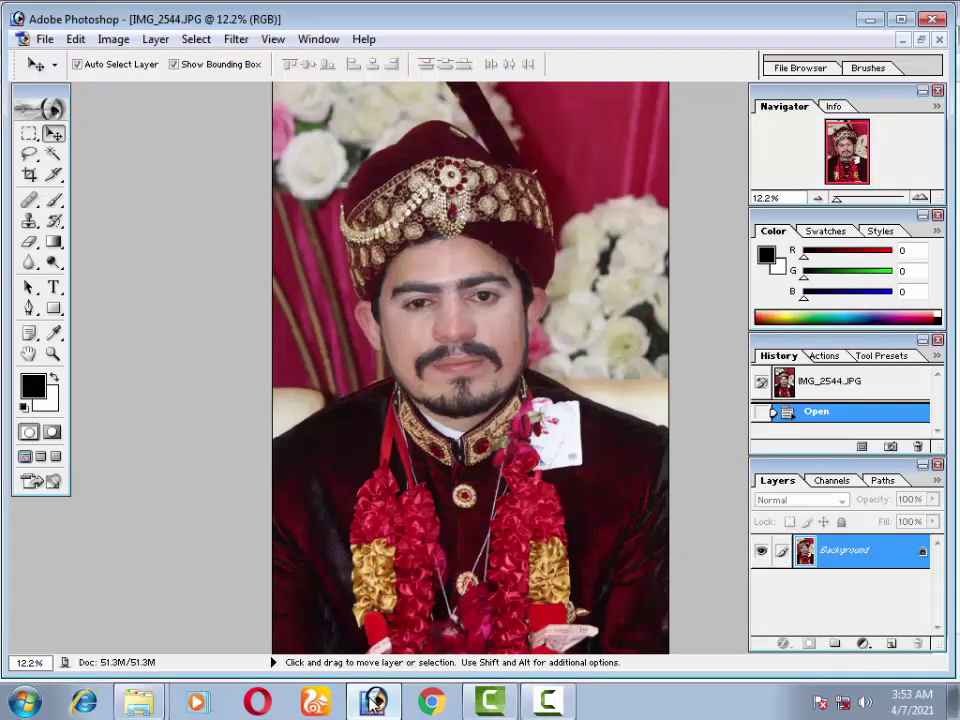
key(ctrl+plus)
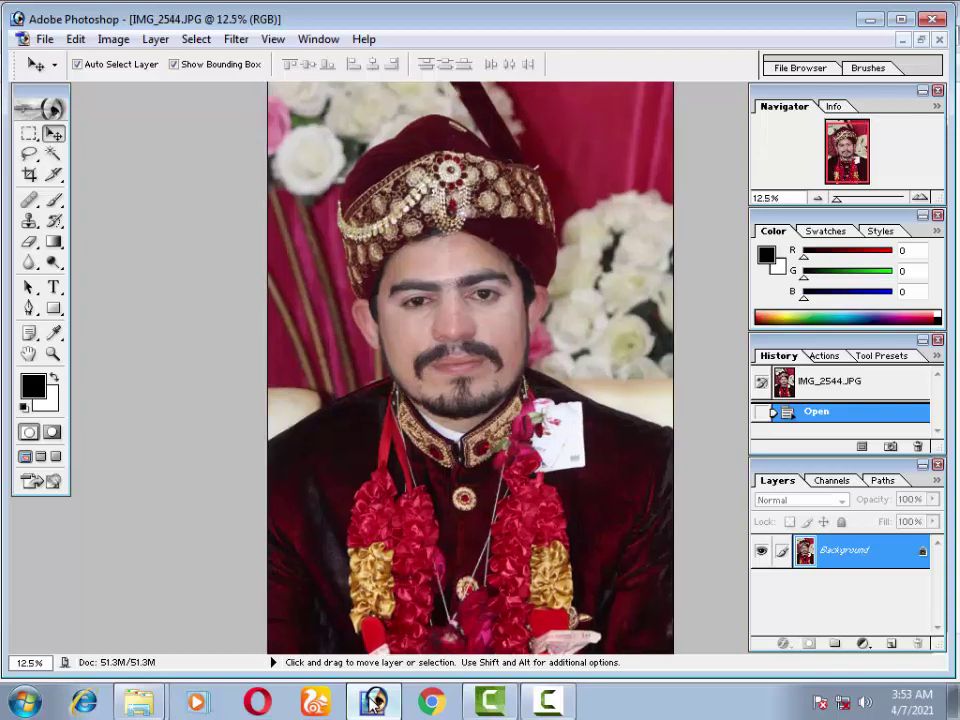
key(ctrl+plus)
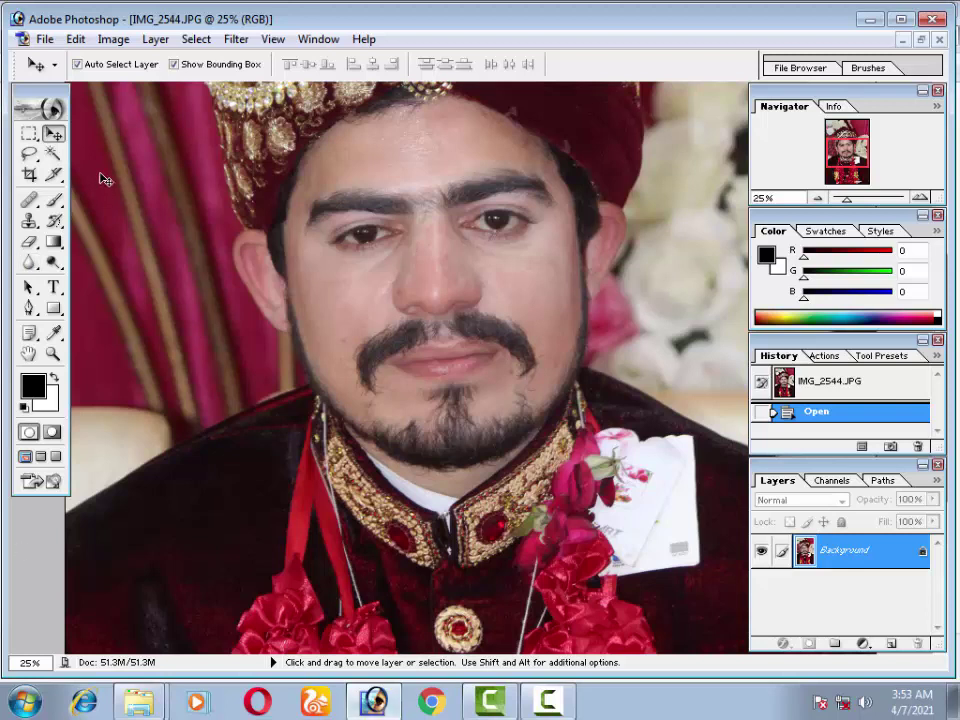
Lasso-select the groom's forehead, discarding a first rough attempt.
click(29, 153)
mouse_move(541, 156)
mouse_down()
mouse_move(297, 207)
mouse_move(418, 432)
mouse_move(428, 432)
mouse_up()
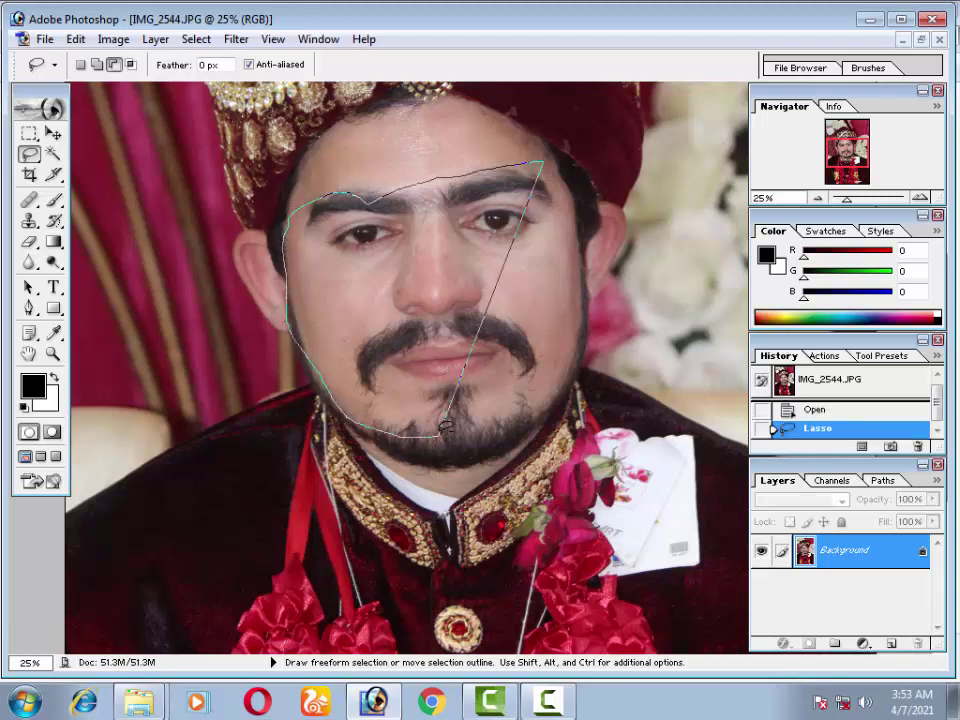
key(ctrl+d)
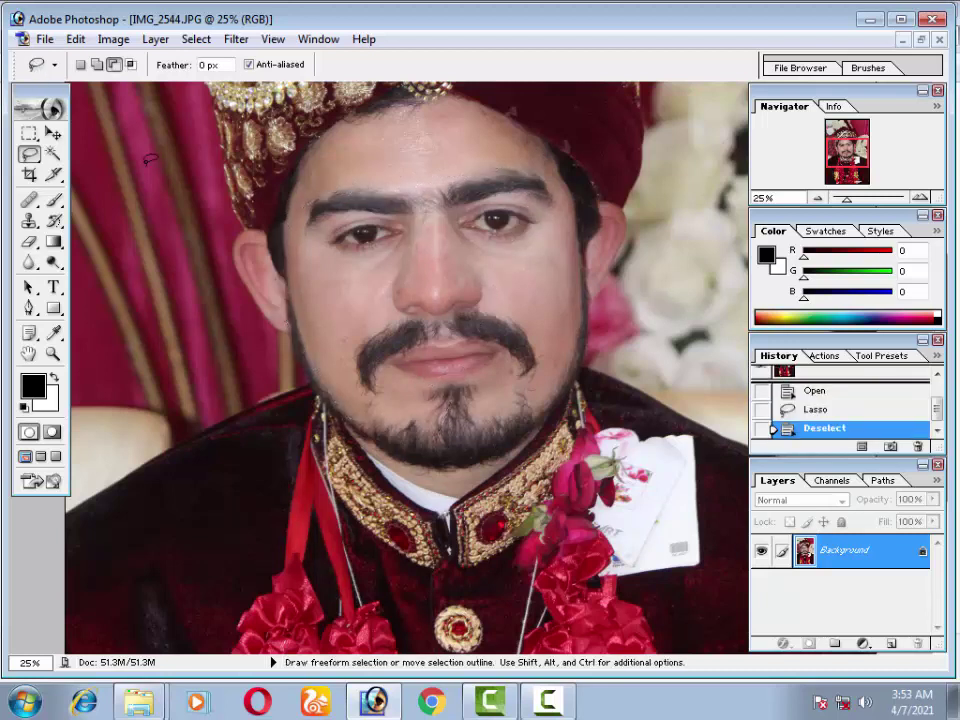
mouse_move(538, 145)
mouse_down()
mouse_move(303, 163)
mouse_move(322, 128)
mouse_move(402, 96)
mouse_up()
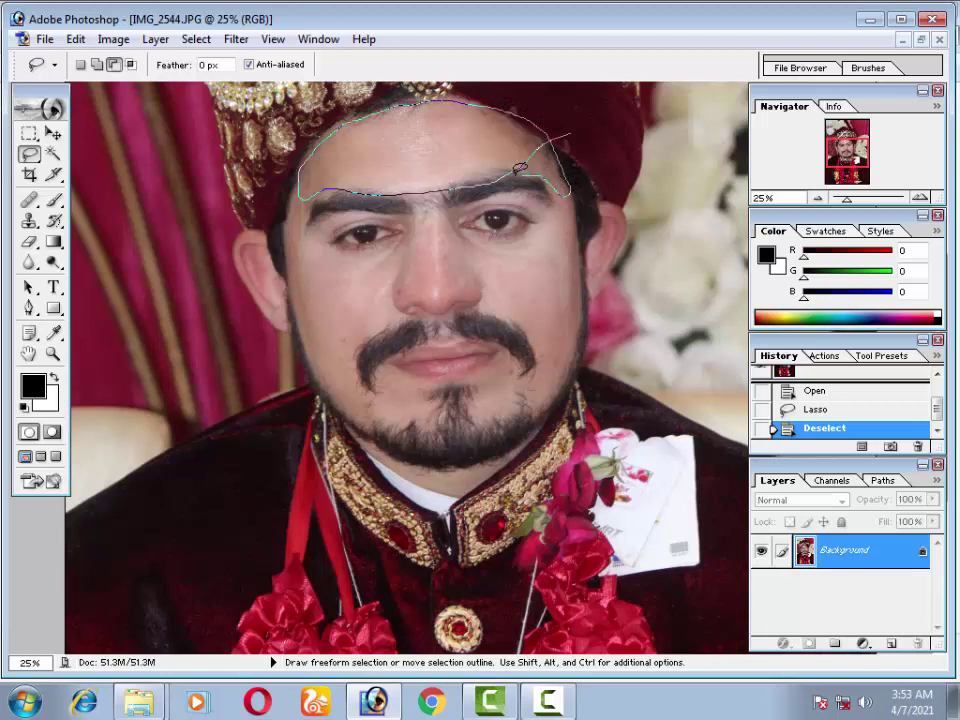
drag(566, 188, 489, 161)
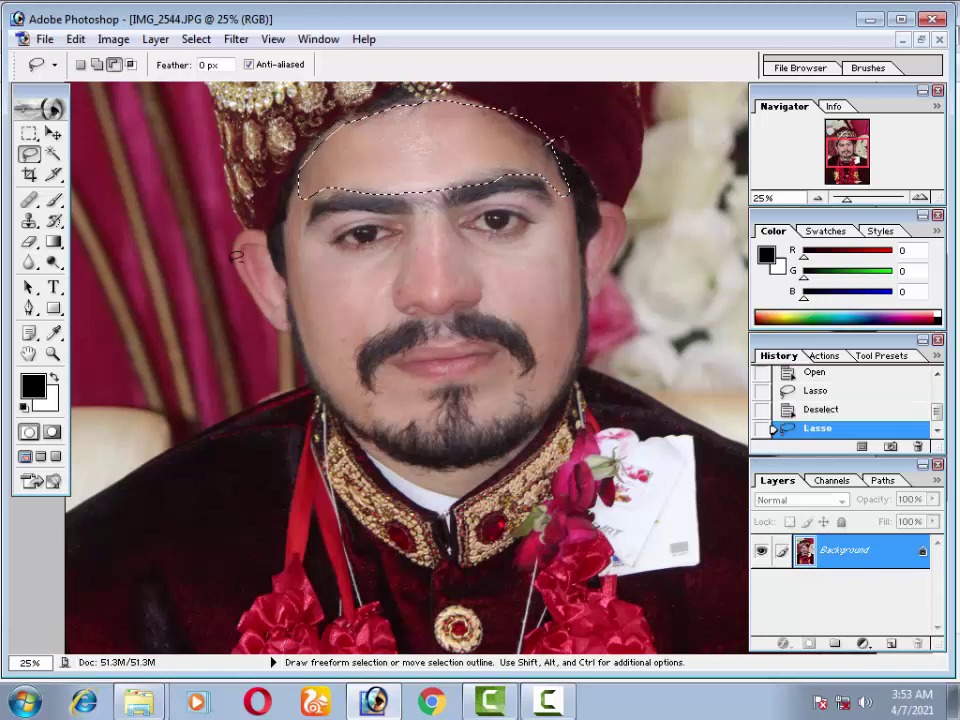
Add the nose, left cheek and ear, jawline and neck to the lasso selection.
key(shift)
mouse_move(420, 183)
mouse_down()
mouse_move(390, 240)
mouse_move(390, 288)
mouse_move(470, 291)
mouse_move(478, 270)
mouse_move(430, 192)
mouse_up()
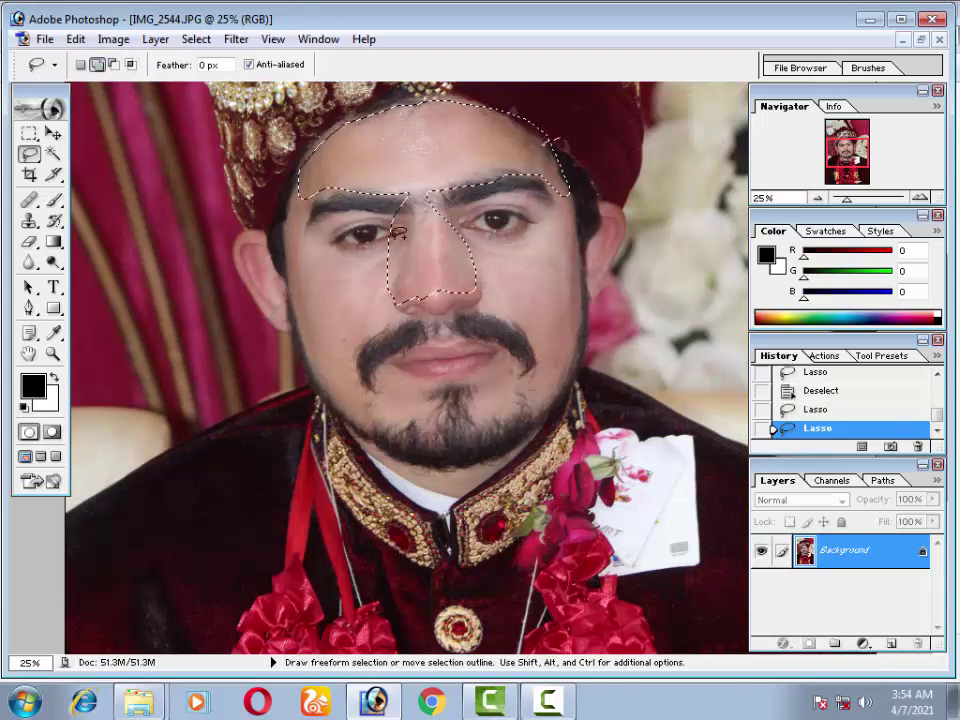
mouse_move(388, 236)
mouse_down()
mouse_move(333, 234)
mouse_move(306, 218)
mouse_move(302, 191)
mouse_move(284, 225)
mouse_move(285, 267)
mouse_move(238, 262)
mouse_move(268, 322)
mouse_move(297, 288)
mouse_move(315, 369)
mouse_move(363, 418)
mouse_move(375, 405)
mouse_move(358, 350)
mouse_move(403, 296)
mouse_up()
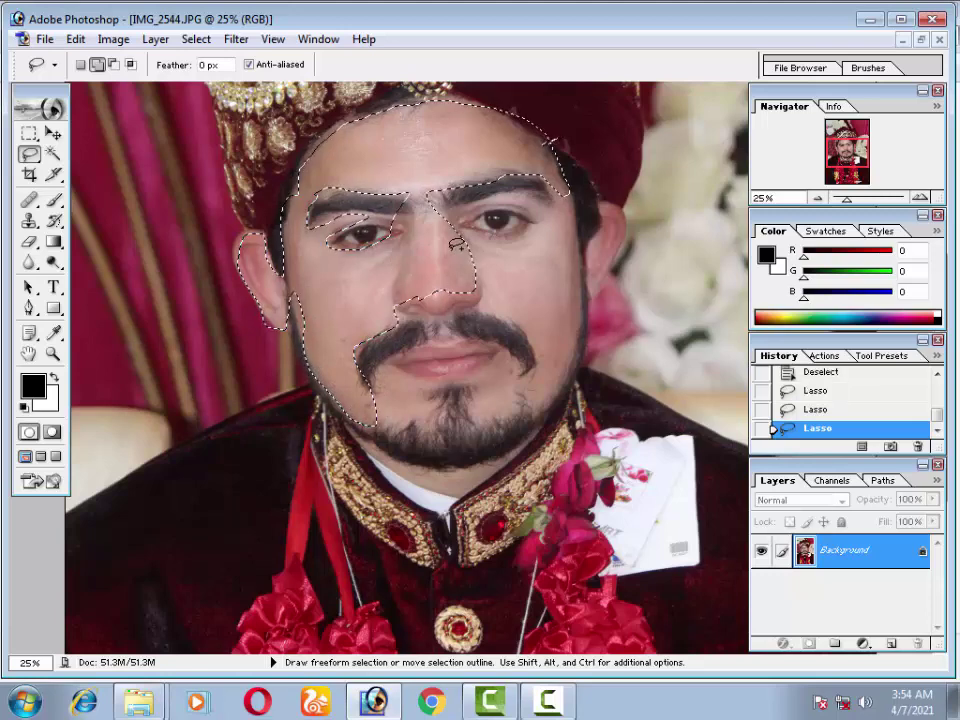
mouse_move(455, 228)
mouse_down()
mouse_move(531, 232)
mouse_move(554, 198)
mouse_move(578, 265)
mouse_move(608, 212)
mouse_move(612, 238)
mouse_move(581, 295)
mouse_move(587, 335)
mouse_up()
mouse_move(560, 380)
mouse_down()
mouse_move(536, 396)
mouse_move(529, 377)
mouse_move(514, 410)
mouse_move(480, 420)
mouse_move(465, 379)
mouse_move(468, 398)
mouse_move(398, 420)
mouse_move(397, 358)
mouse_move(430, 372)
mouse_move(505, 350)
mouse_move(478, 289)
mouse_up()
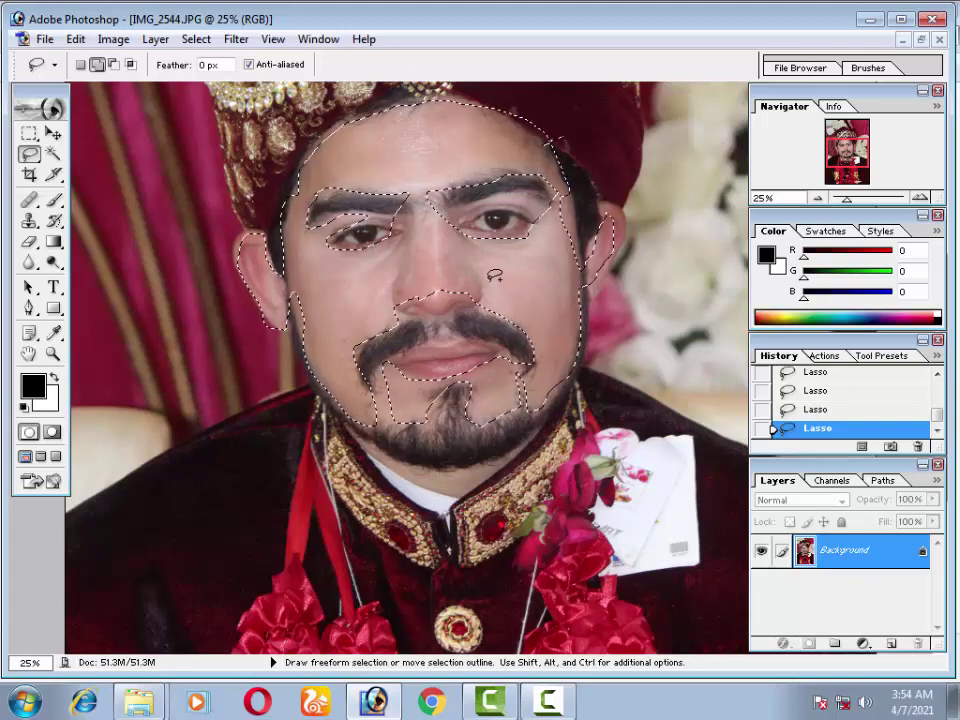
drag(476, 454, 399, 465)
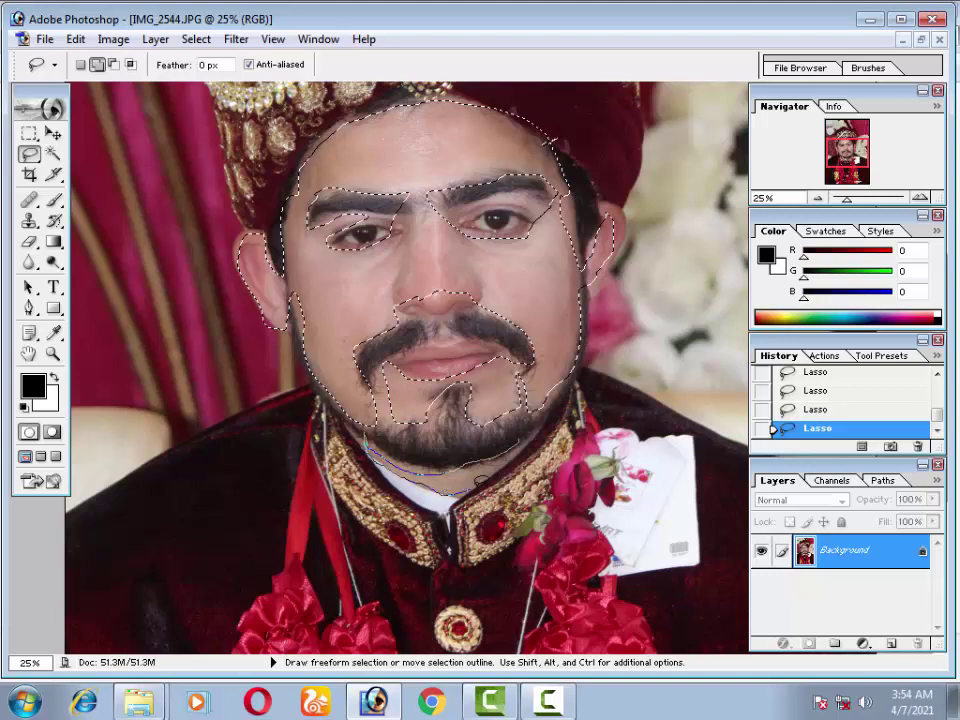
drag(375, 452, 529, 421)
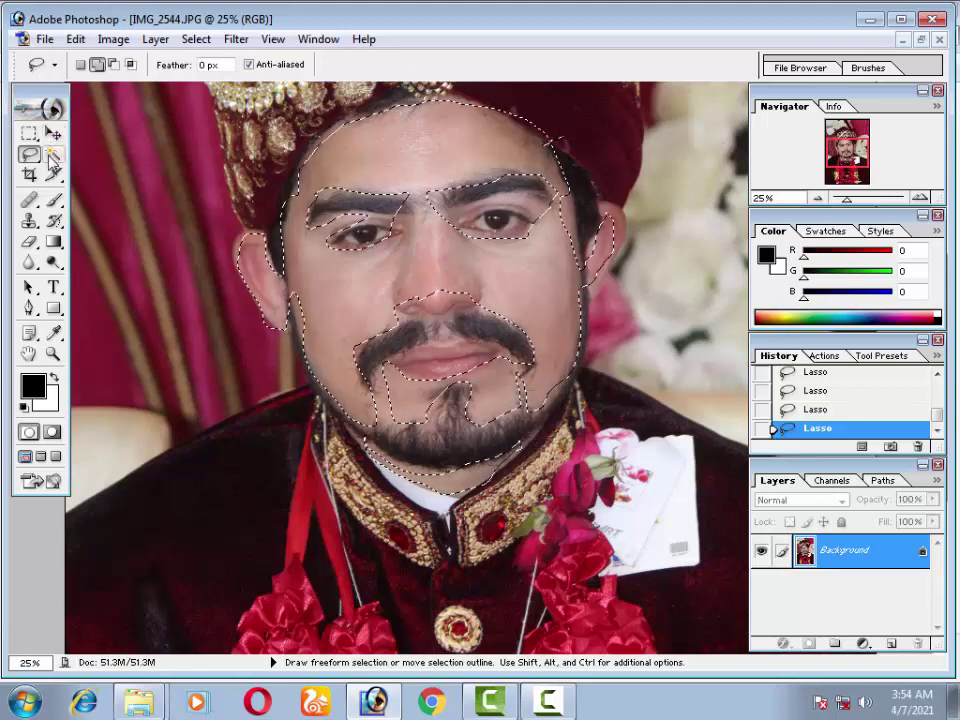
click(113, 64)
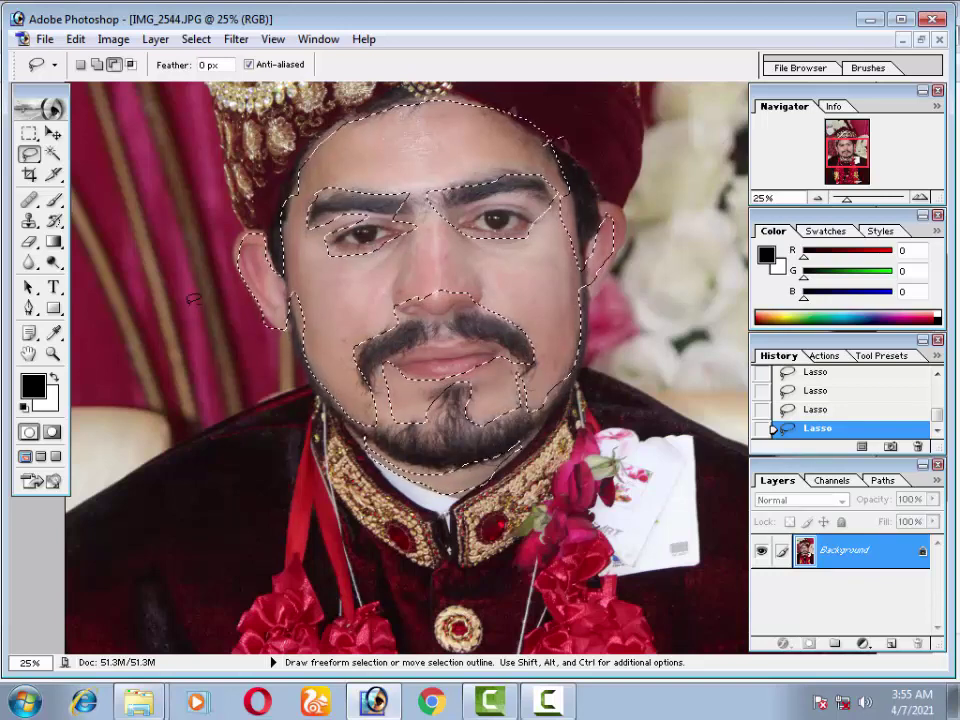
Apply Imagenomic Noiseware Professional noise reduction to the selected facial skin.
click(236, 39)
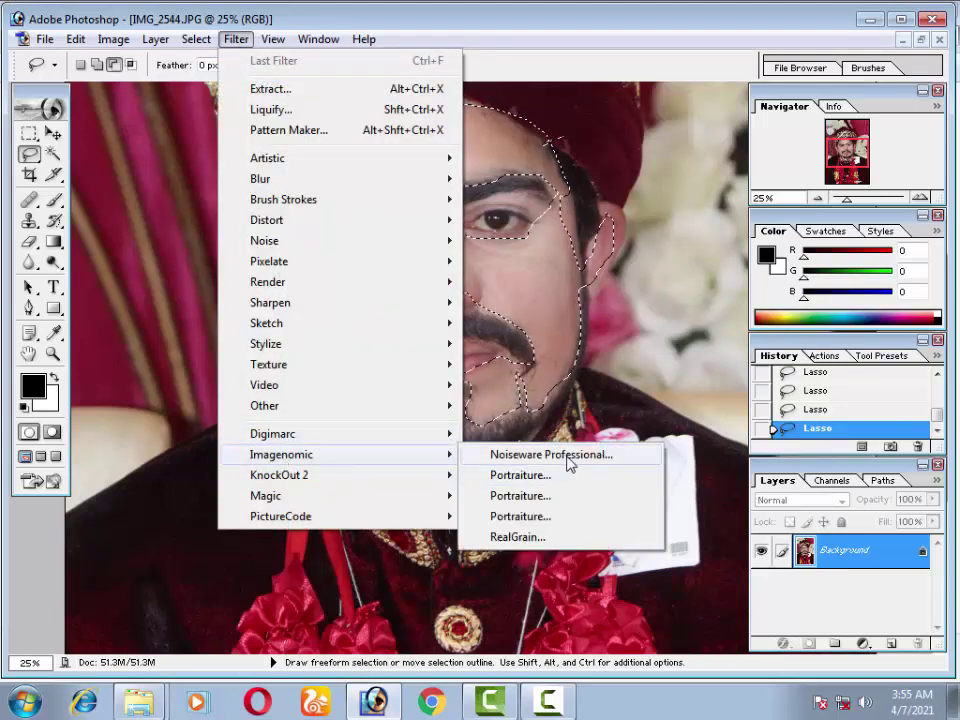
click(568, 456)
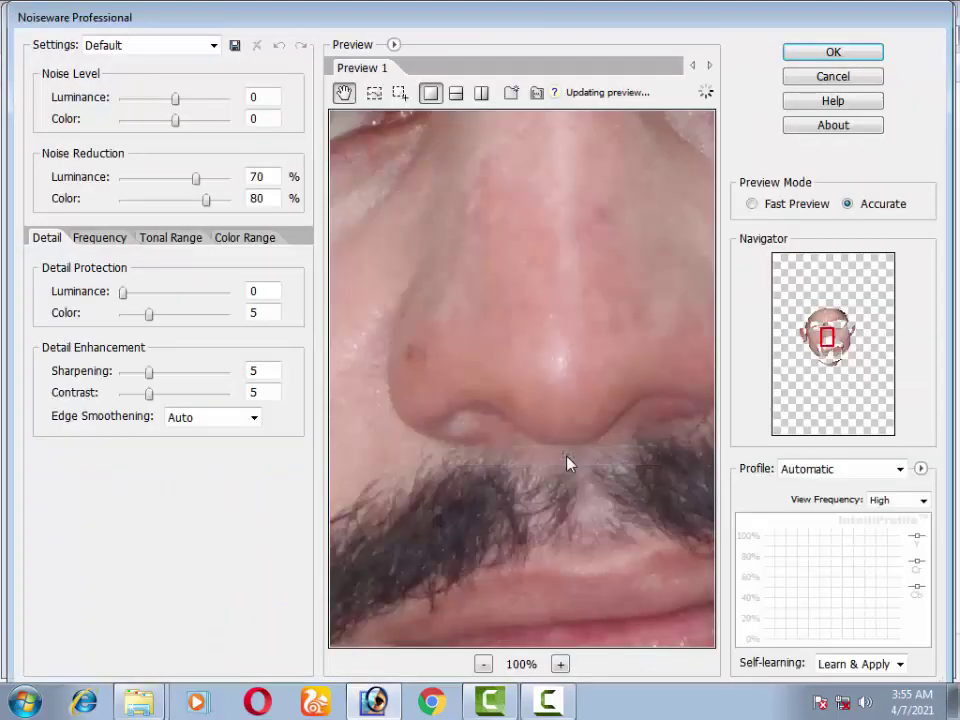
click(828, 53)
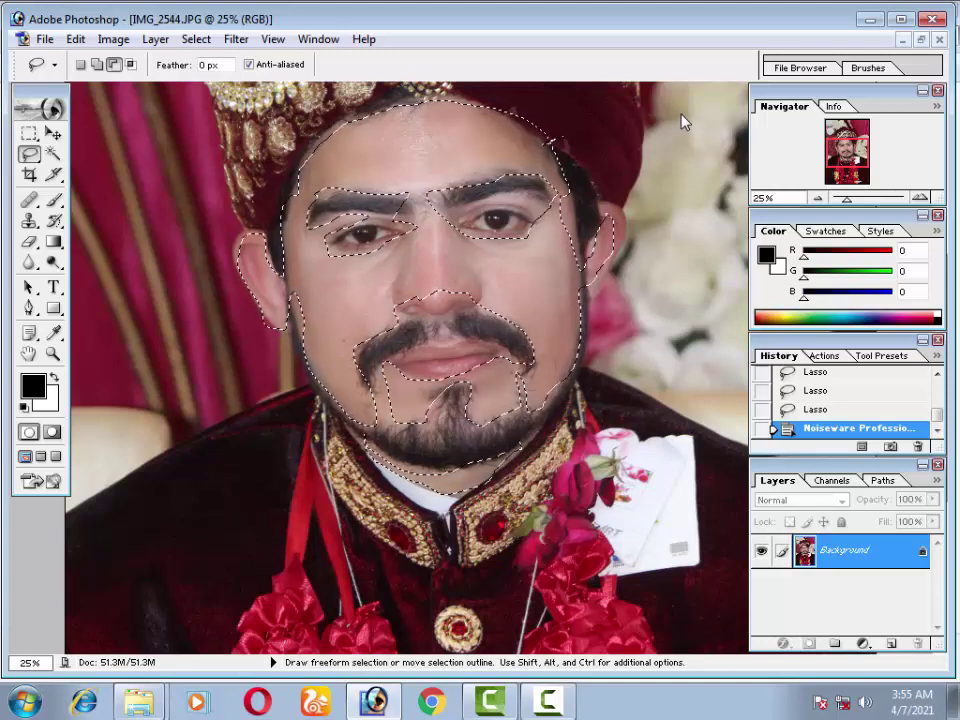
click(235, 40)
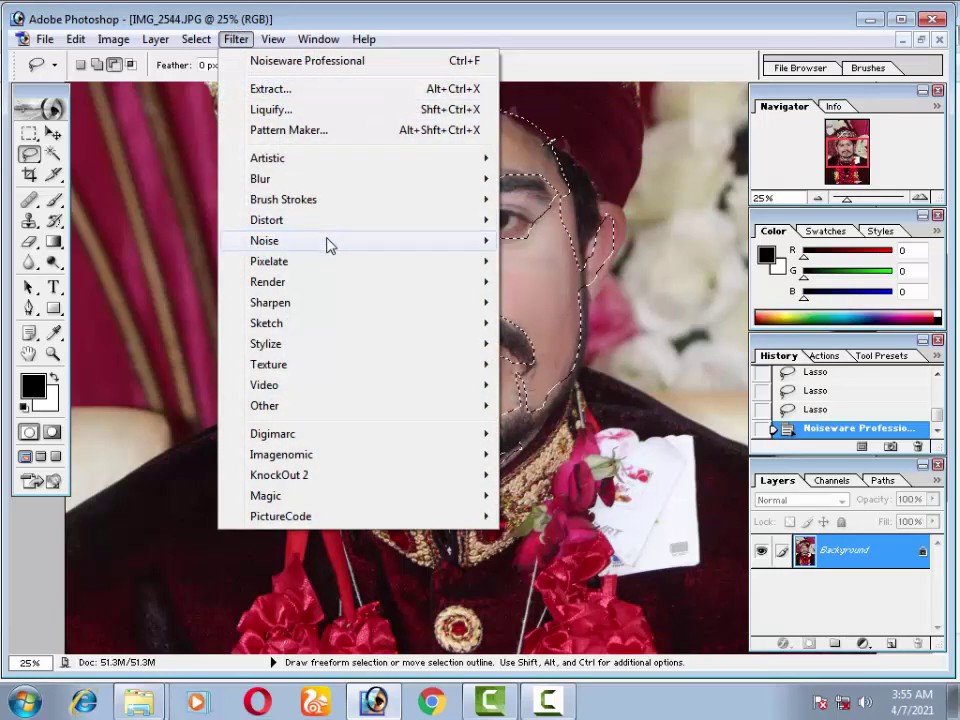
mouse_move(300, 434)
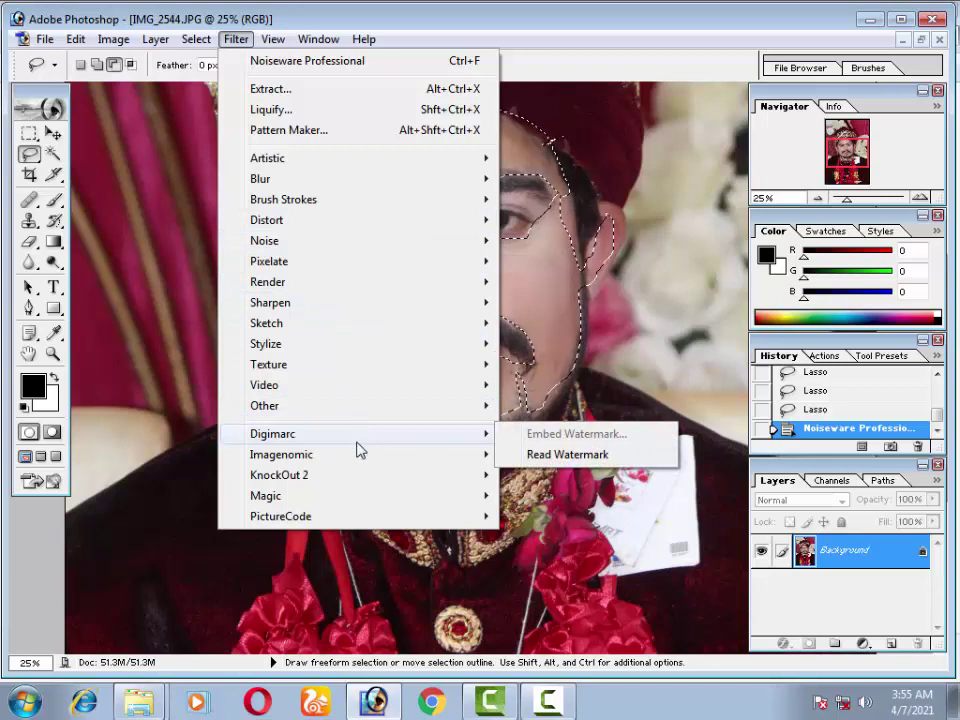
Run Imagenomic Portraiture twice on the selected skin with default settings.
click(561, 478)
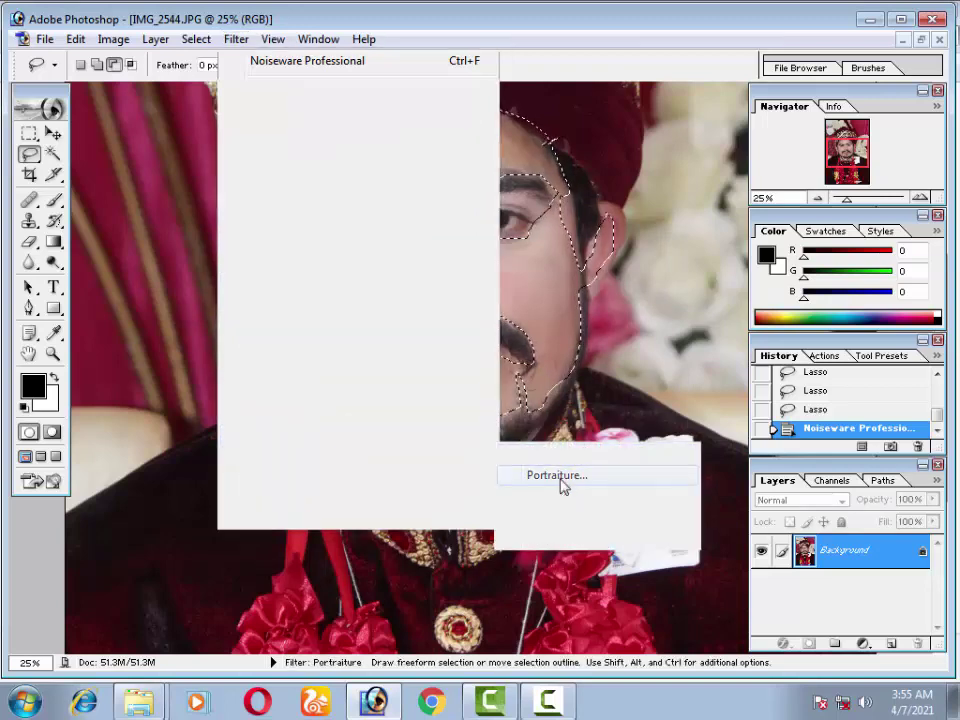
click(815, 80)
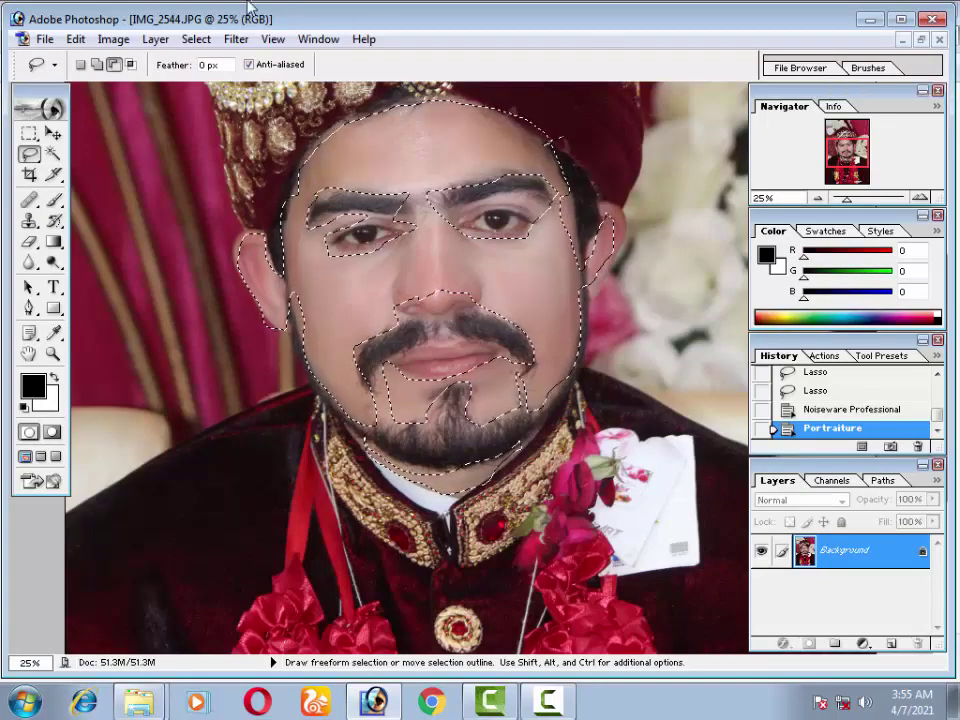
click(236, 39)
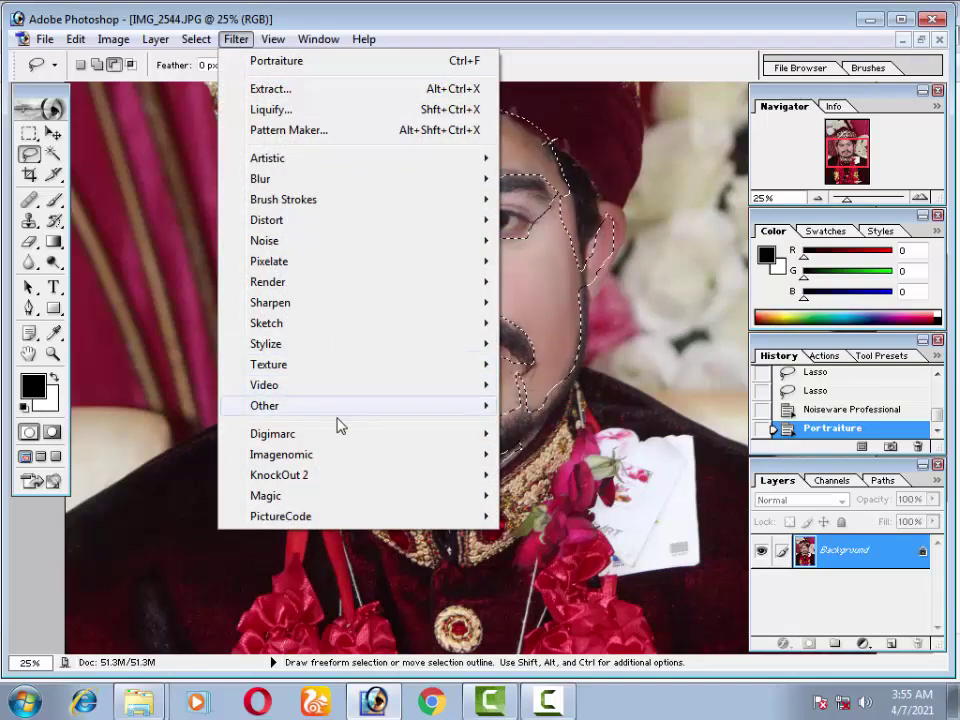
click(574, 495)
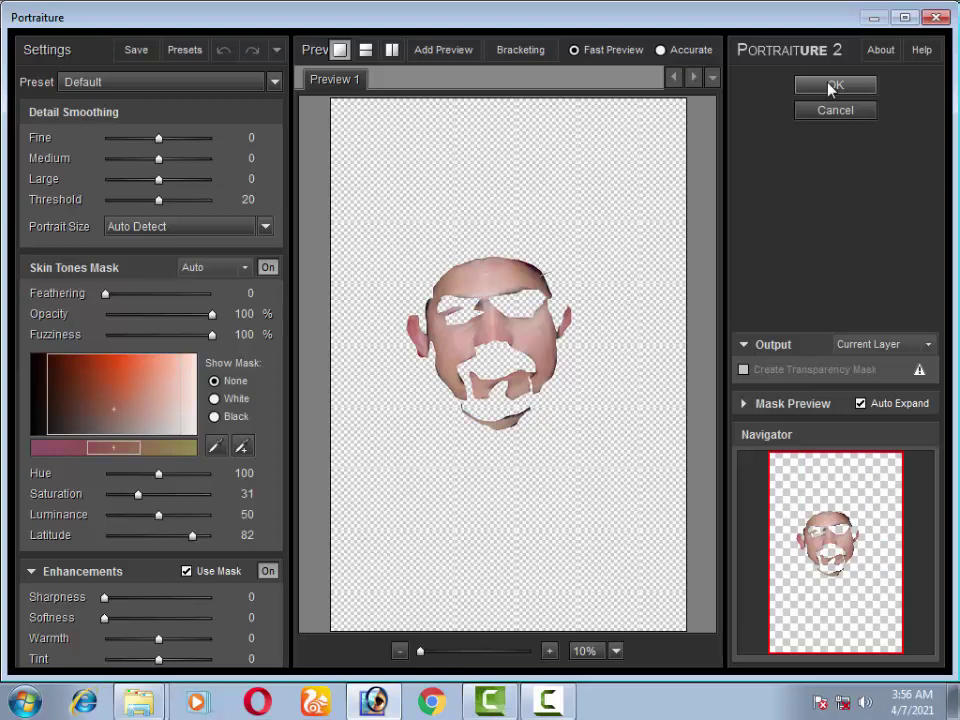
click(834, 86)
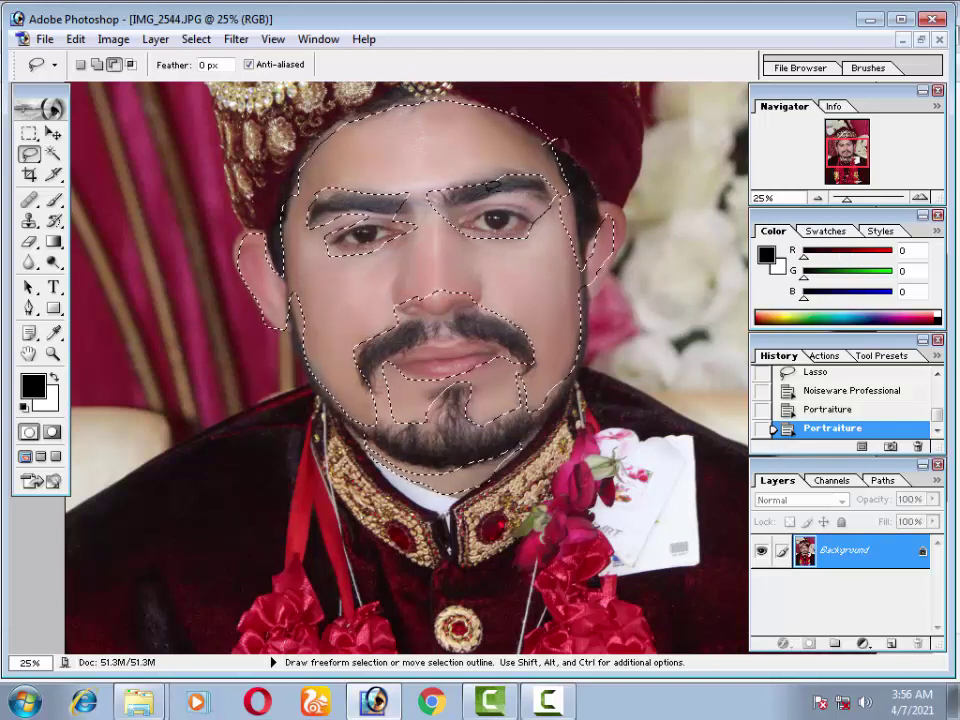
Deselect, copy the smoothed image to Layer 1 with Ctrl+J, and recenter on the face.
key(ctrl+d)
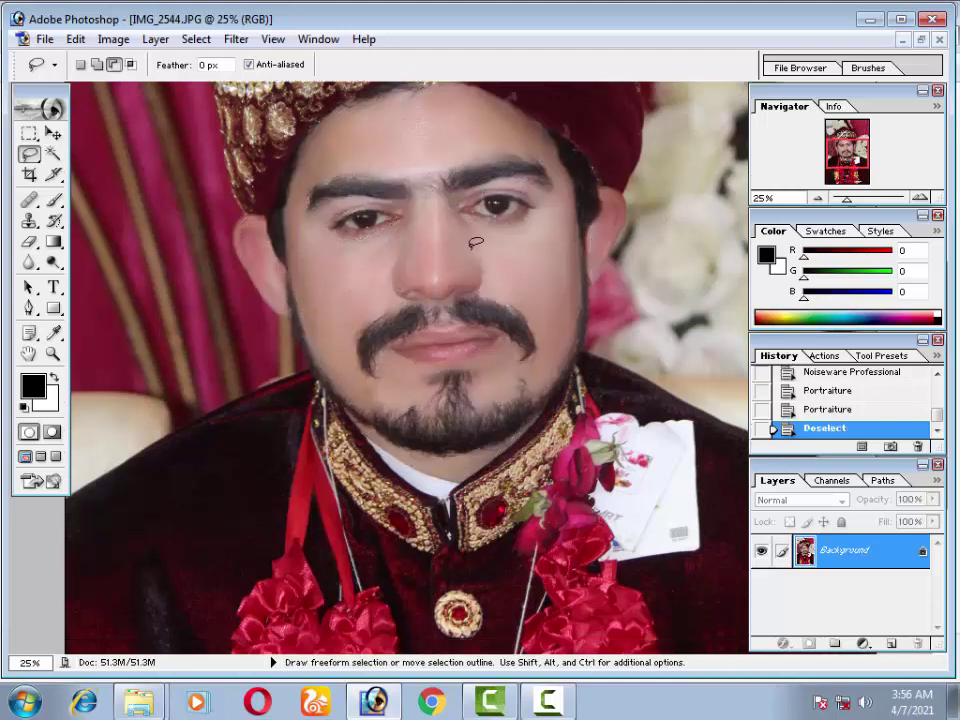
scroll(476, 241, up, 1)
key(ctrl+minus)
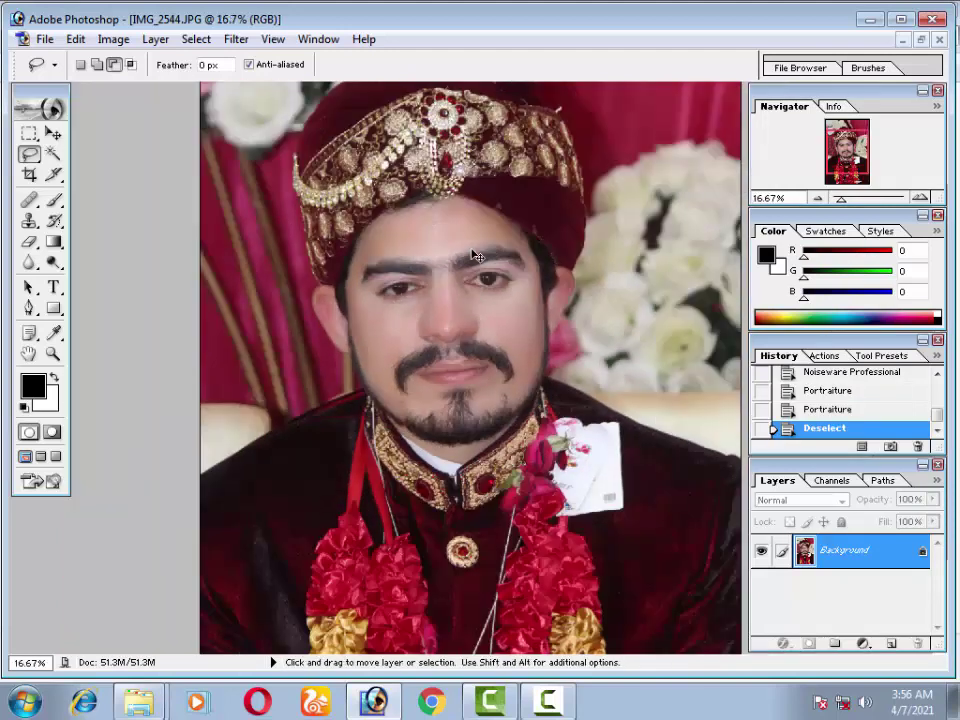
key(ctrl+minus)
click(52, 135)
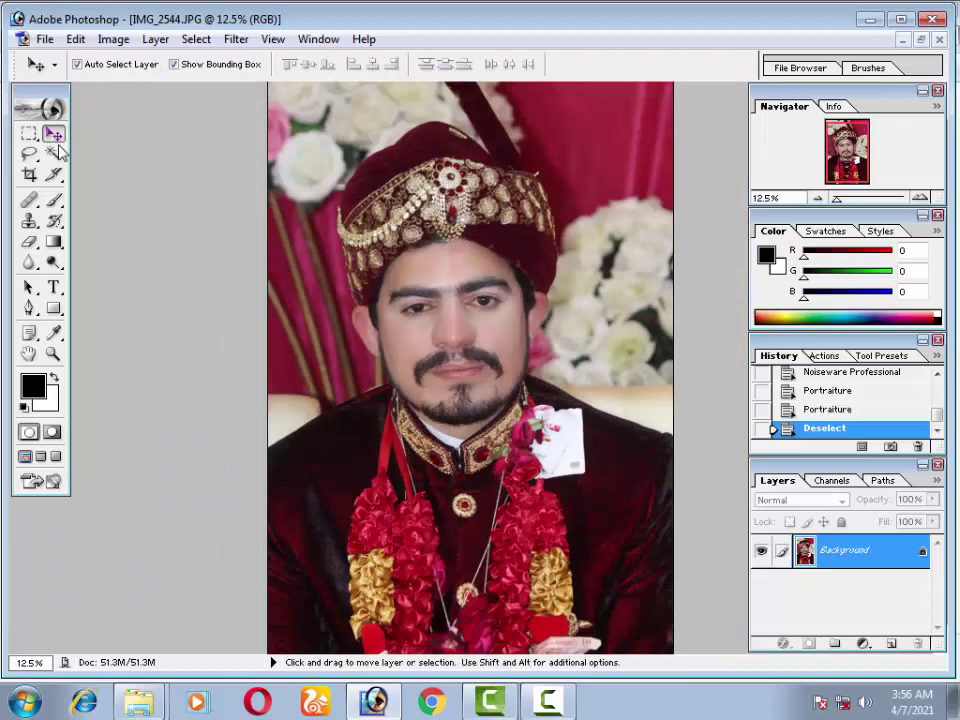
key(ctrl+j)
drag(407, 299, 407, 272)
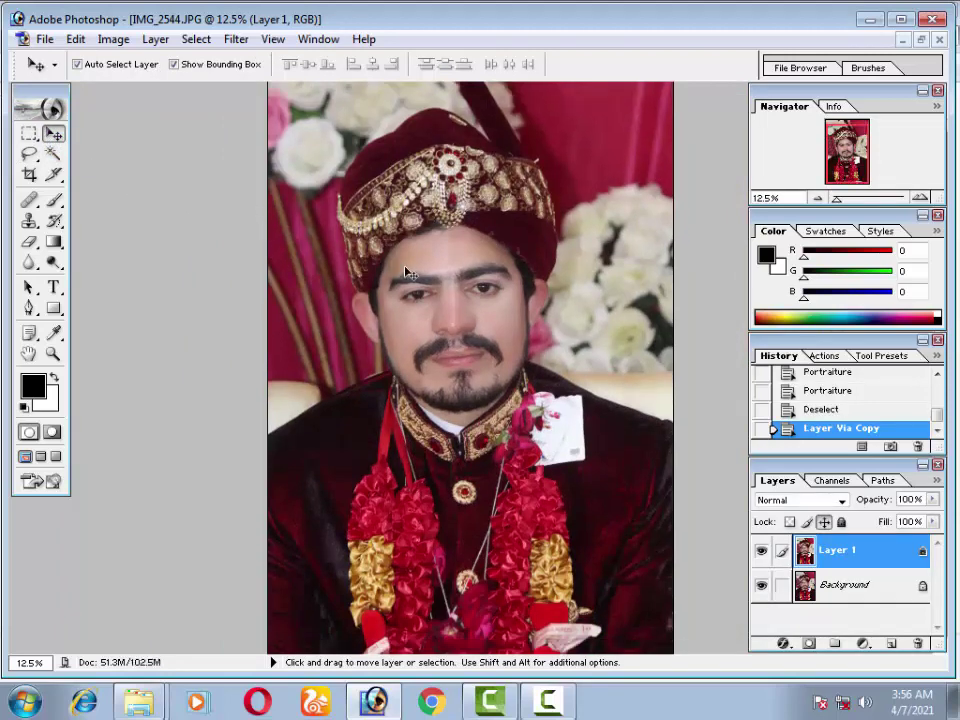
key(ctrl+plus)
key(ctrl+plus)
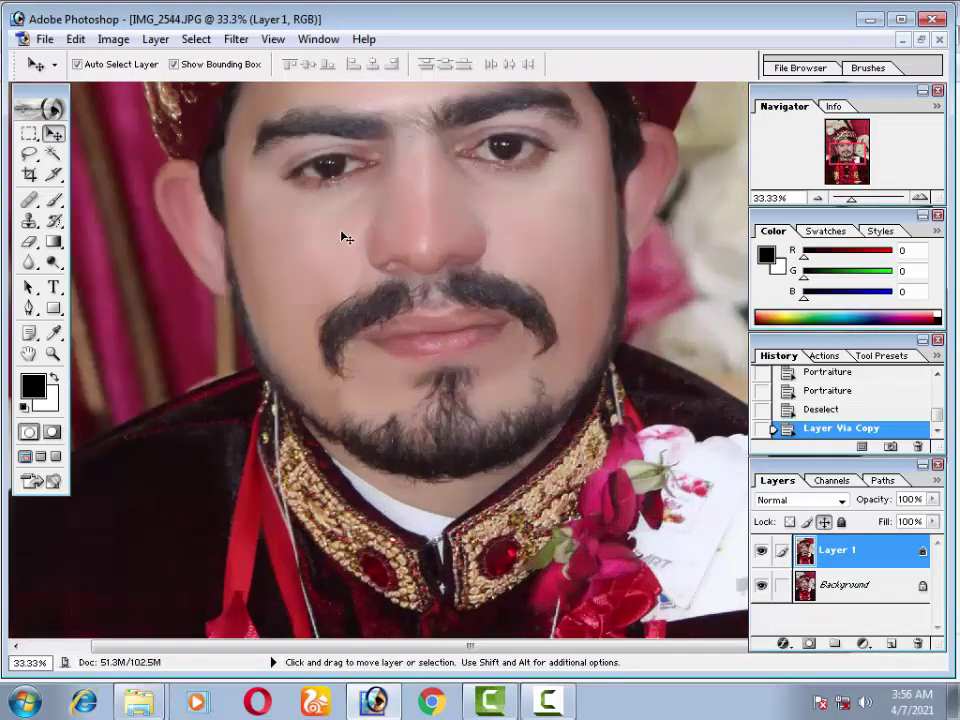
drag(343, 274, 347, 381)
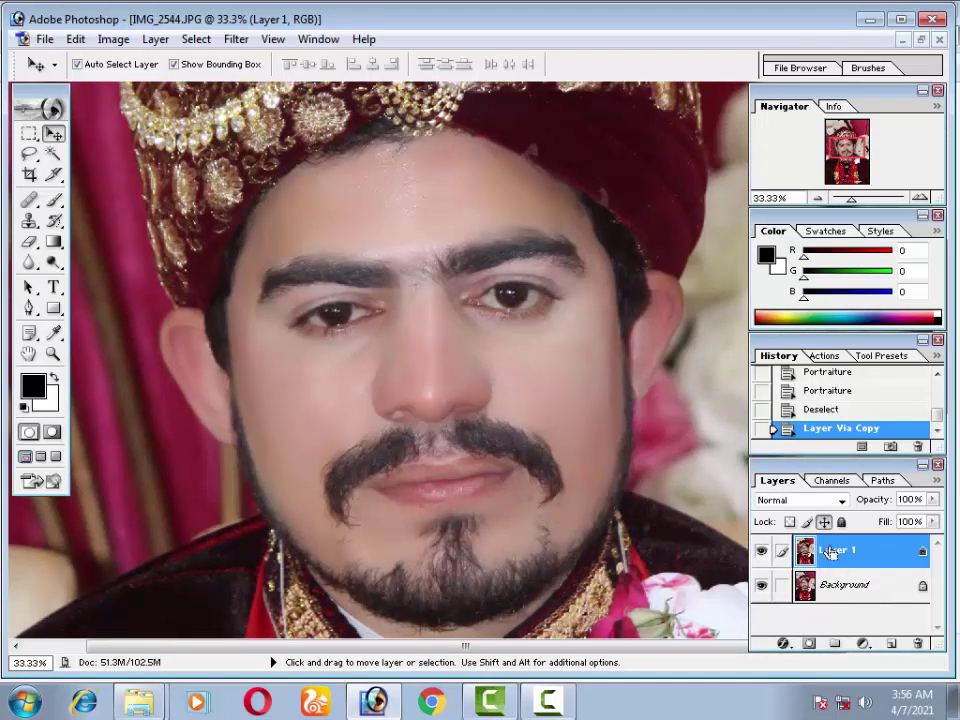
click(113, 39)
mouse_move(156, 89)
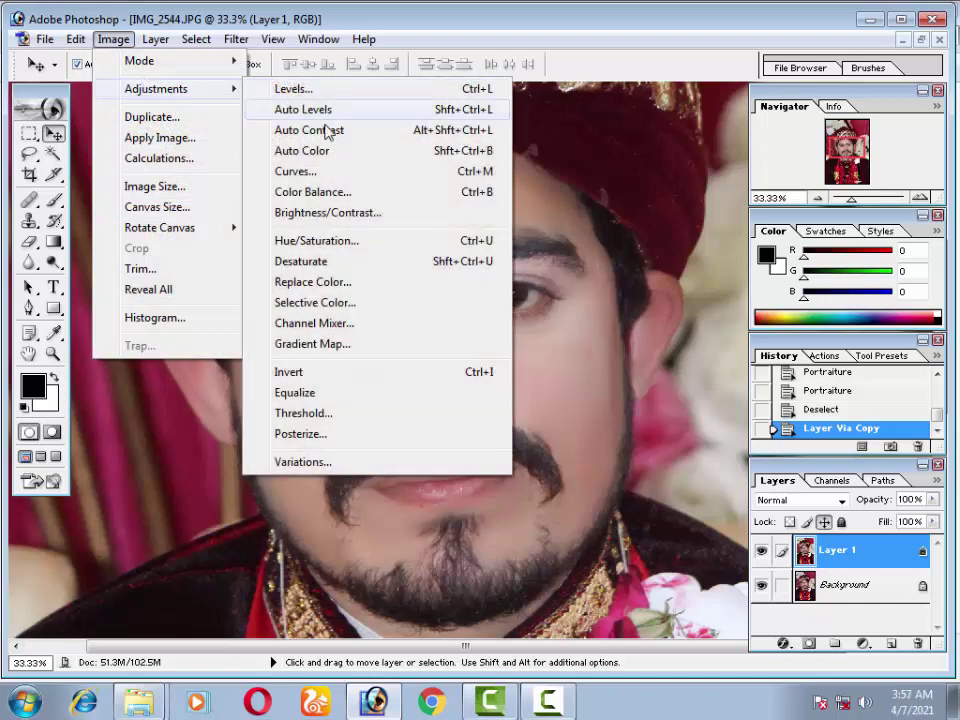
click(419, 196)
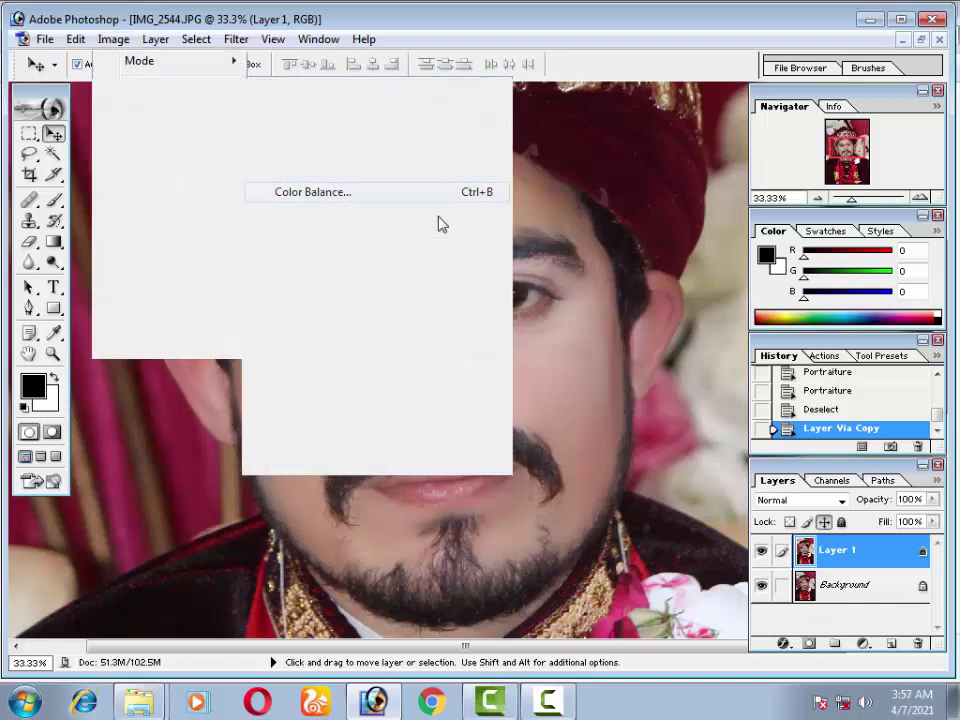
drag(540, 248, 626, 344)
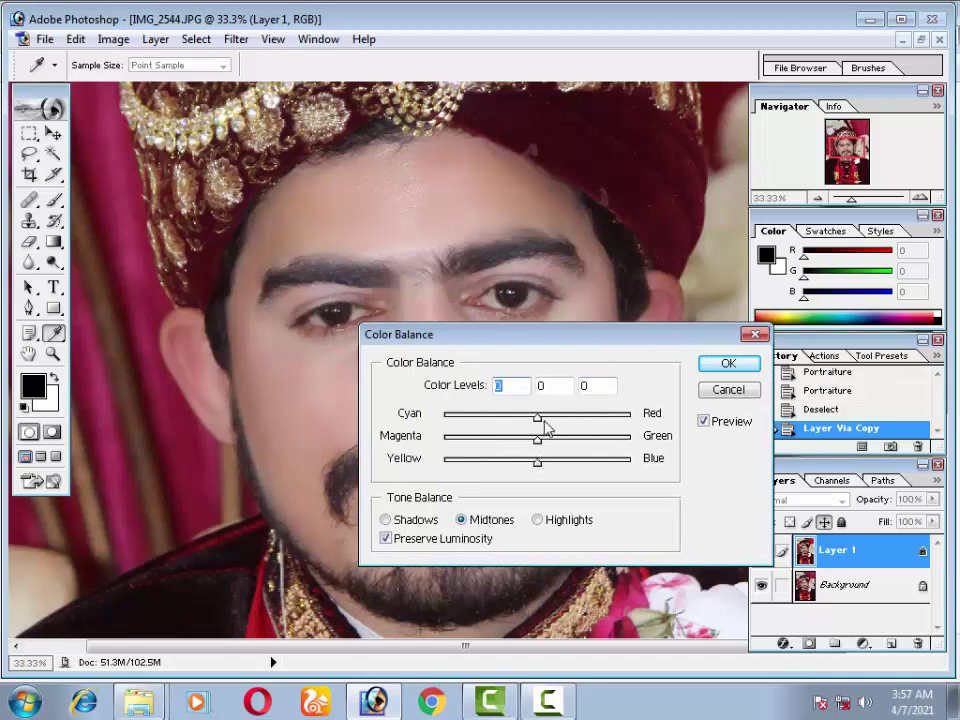
drag(547, 446, 520, 443)
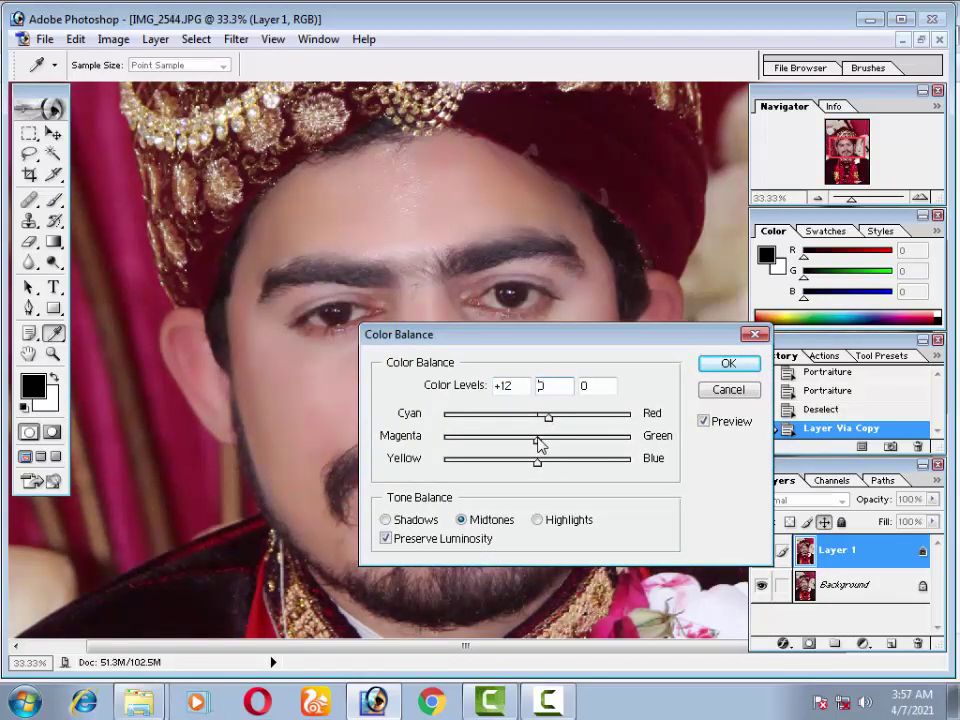
drag(547, 446, 429, 443)
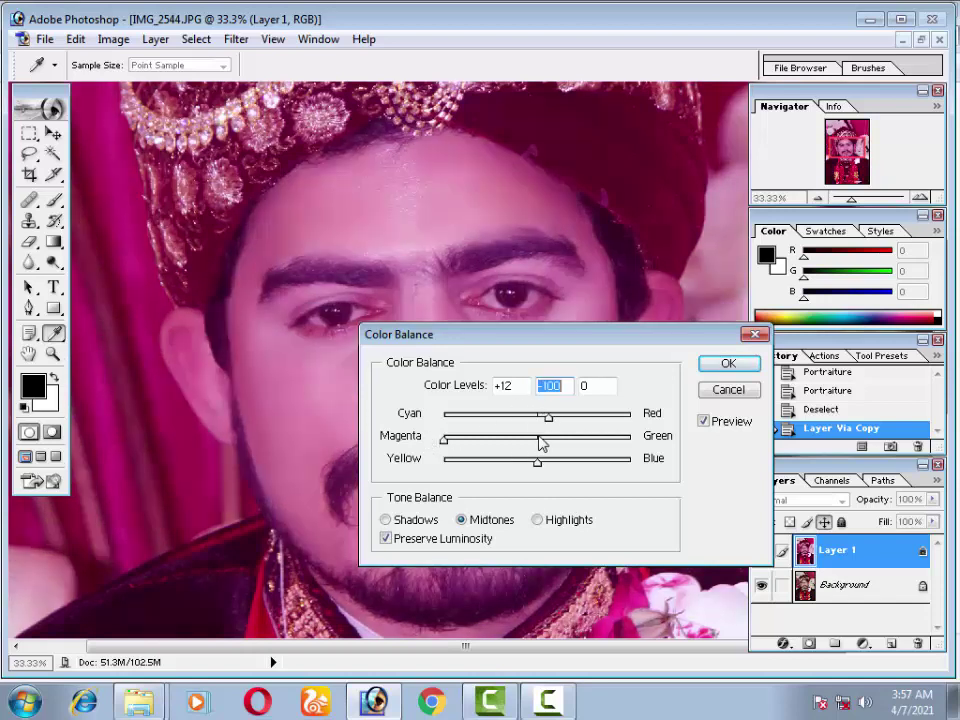
click(538, 445)
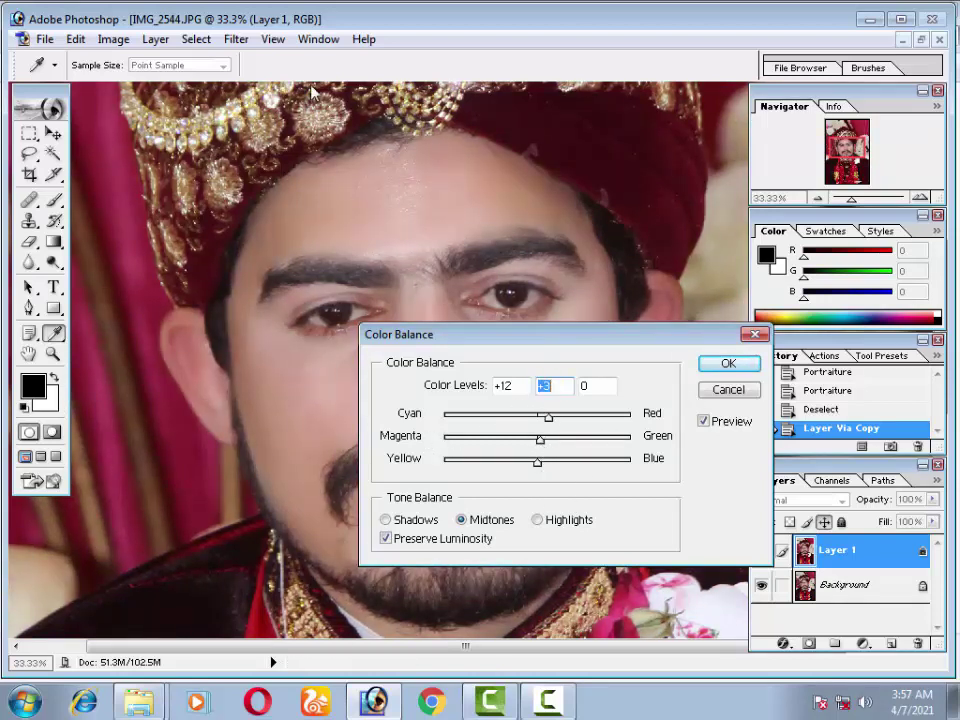
click(727, 390)
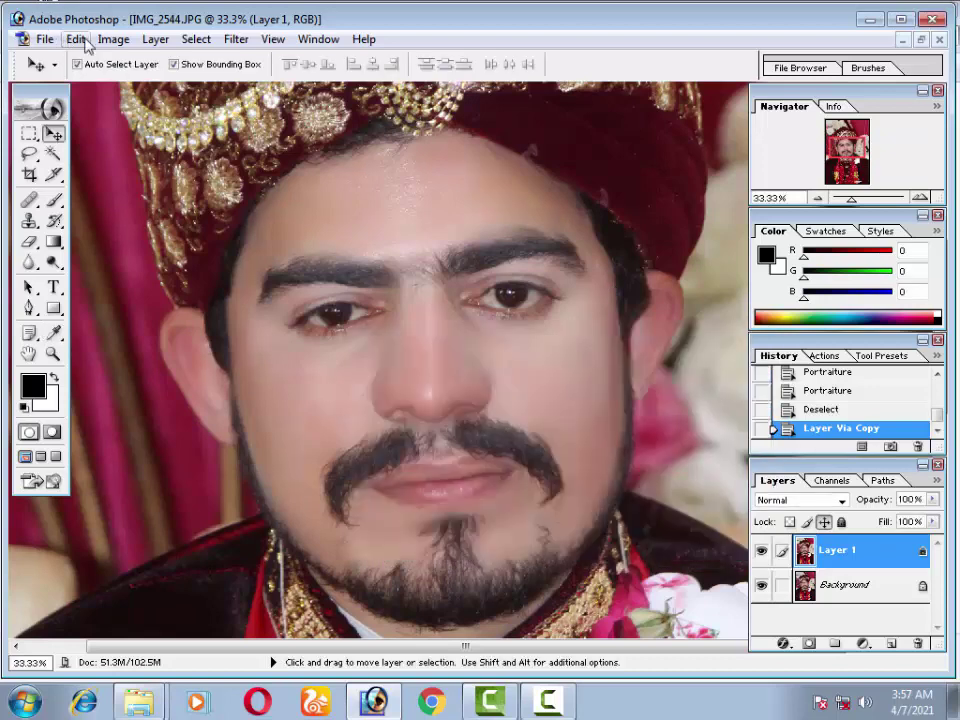
Apply a Hue/Saturation adjustment to Layer 1.
click(112, 40)
mouse_move(157, 89)
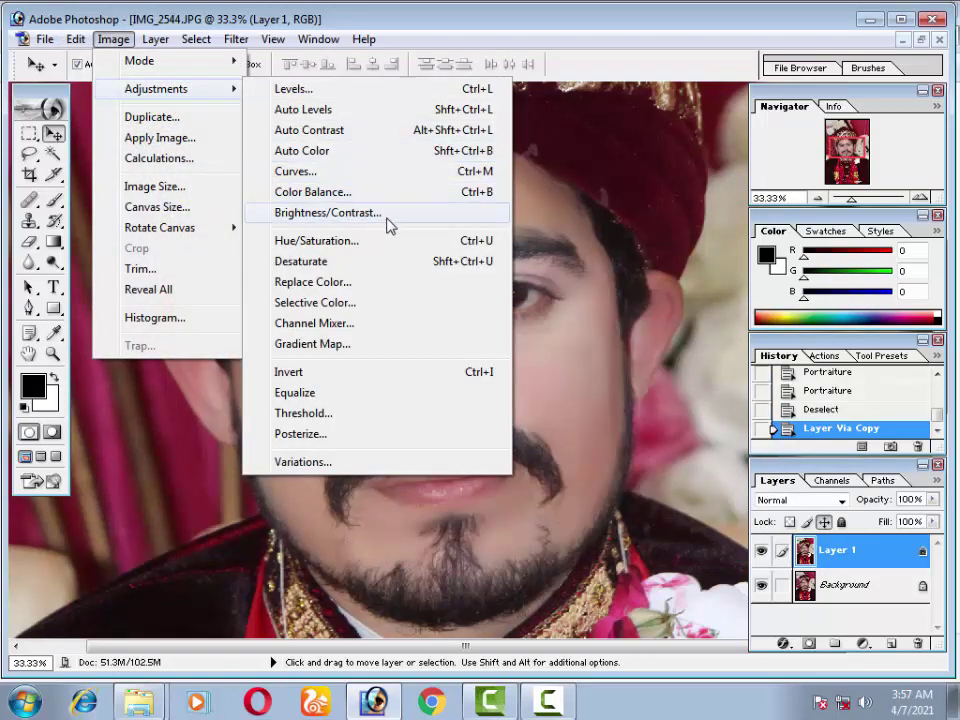
click(362, 248)
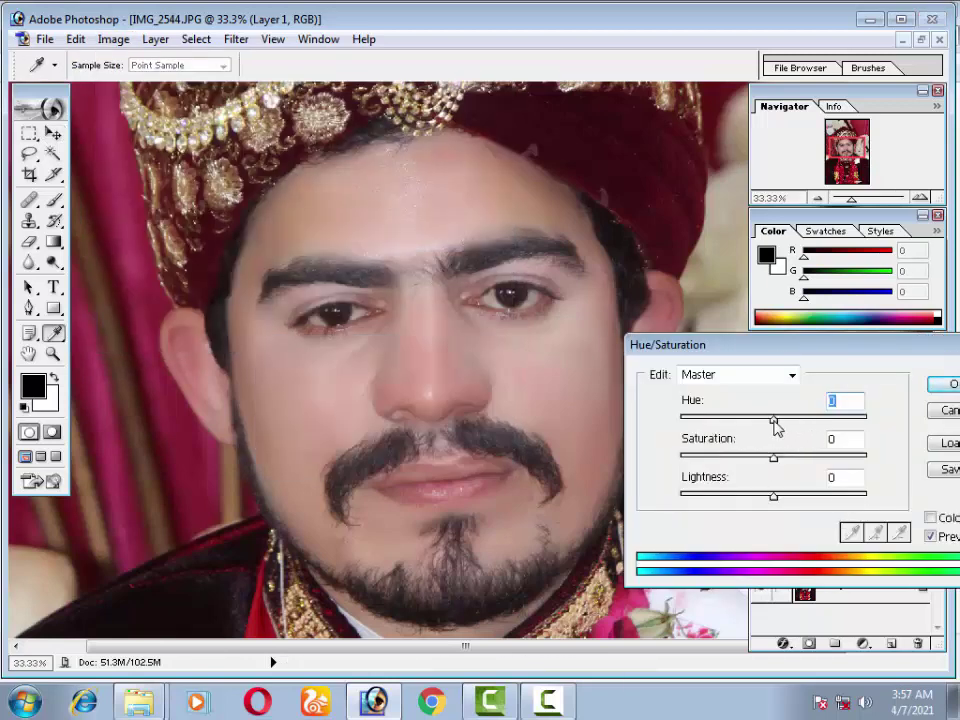
click(944, 385)
Brighten Layer 1 slightly with a Curves adjustment, raising one point a little.
click(112, 40)
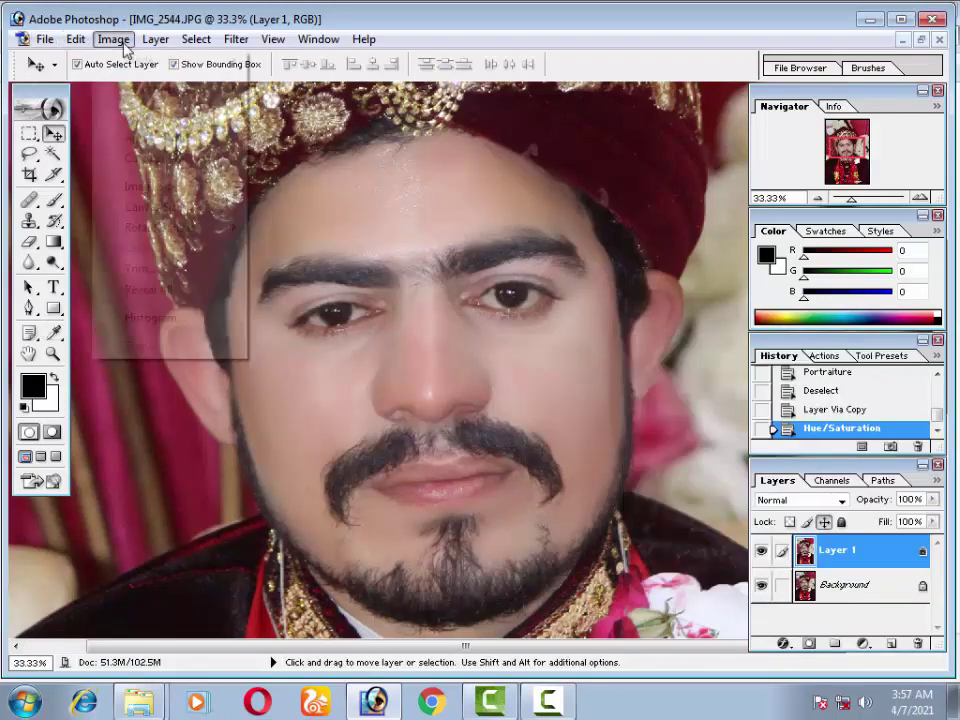
mouse_move(156, 89)
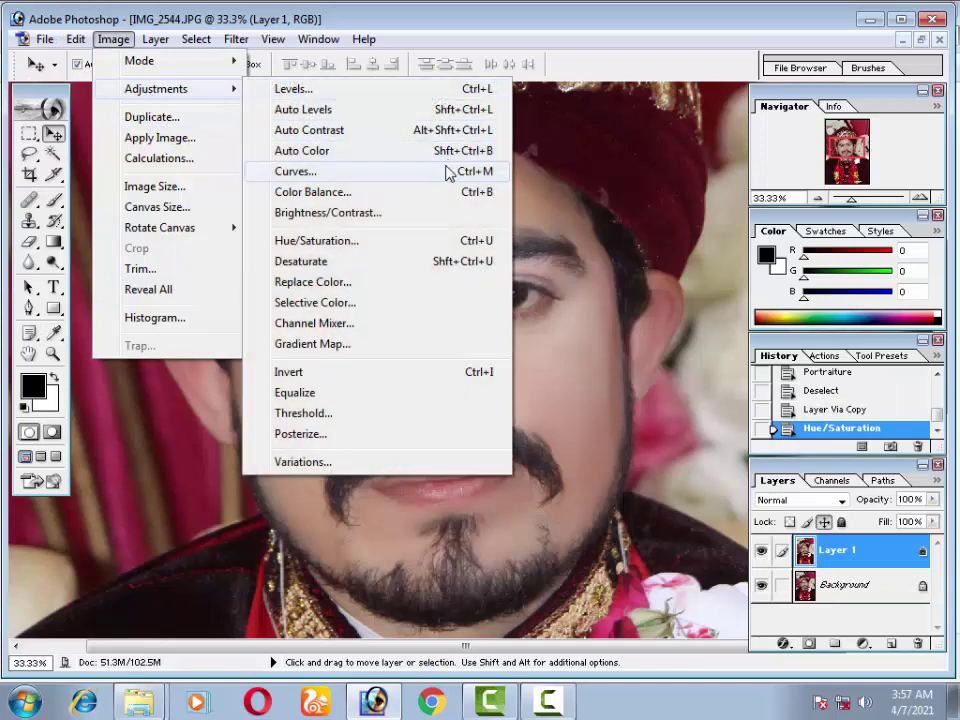
click(448, 169)
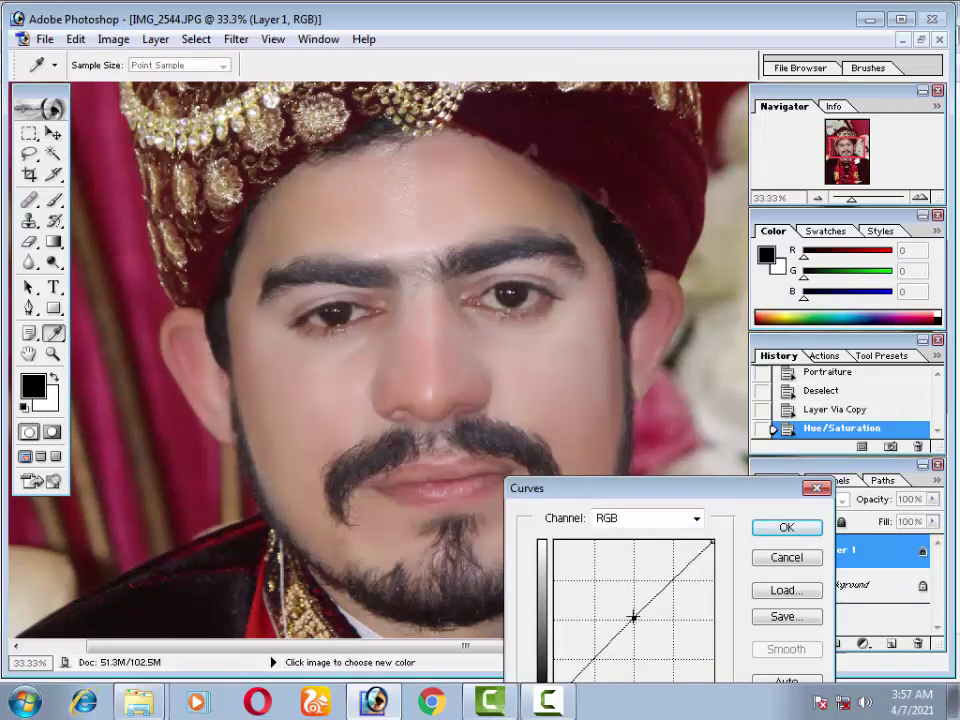
drag(634, 619, 632, 615)
key(Return)
key(v)
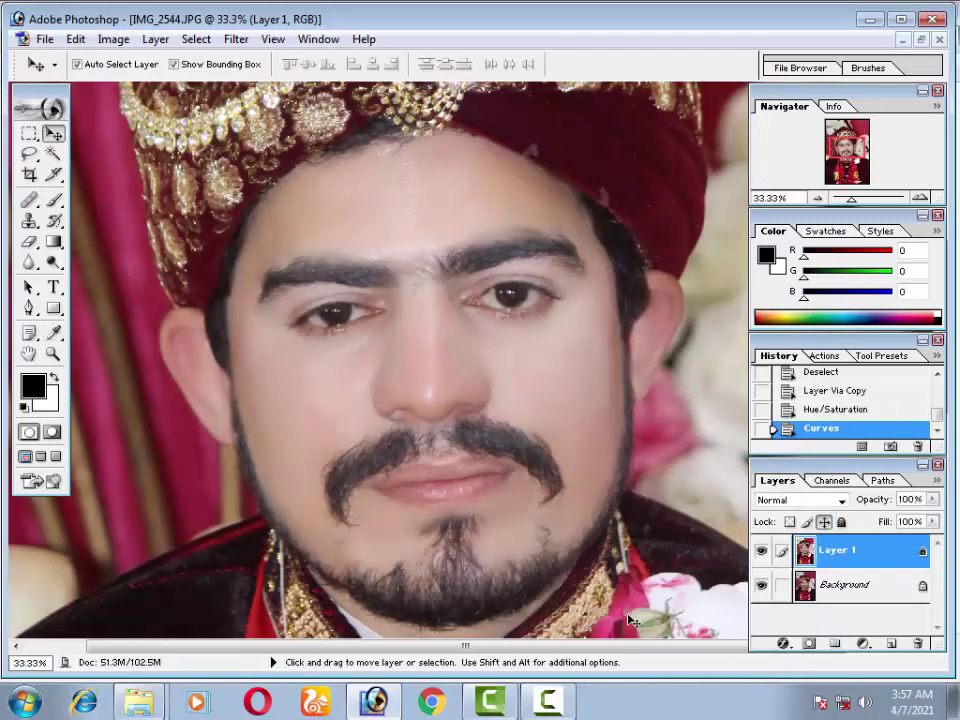
key(ctrl+minus)
key(ctrl+minus)
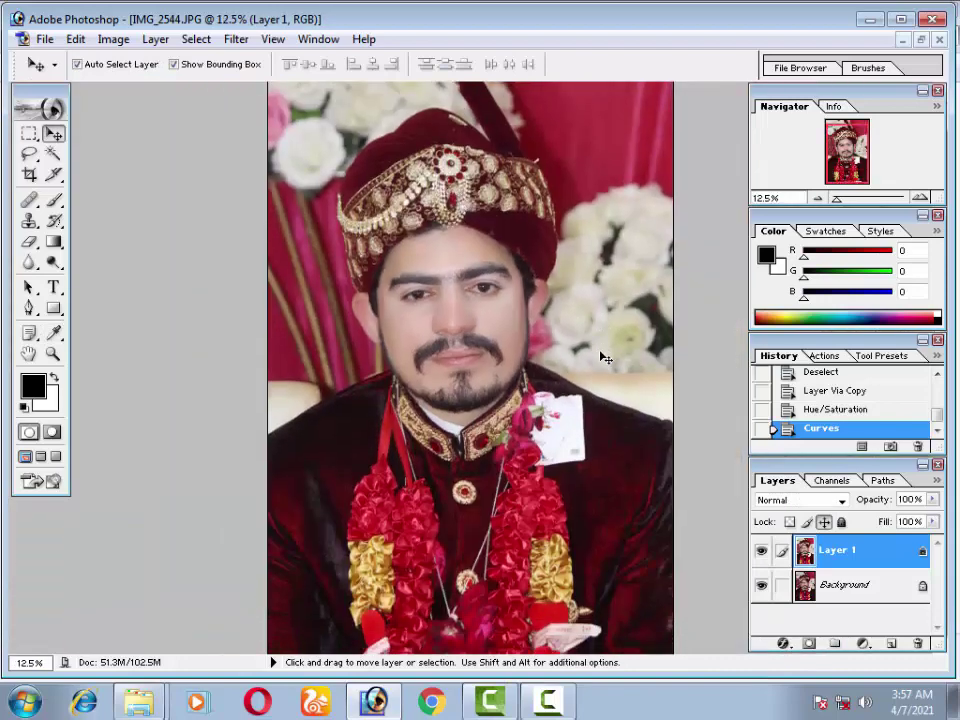
key(ctrl+plus)
key(ctrl+plus)
key(ctrl+plus)
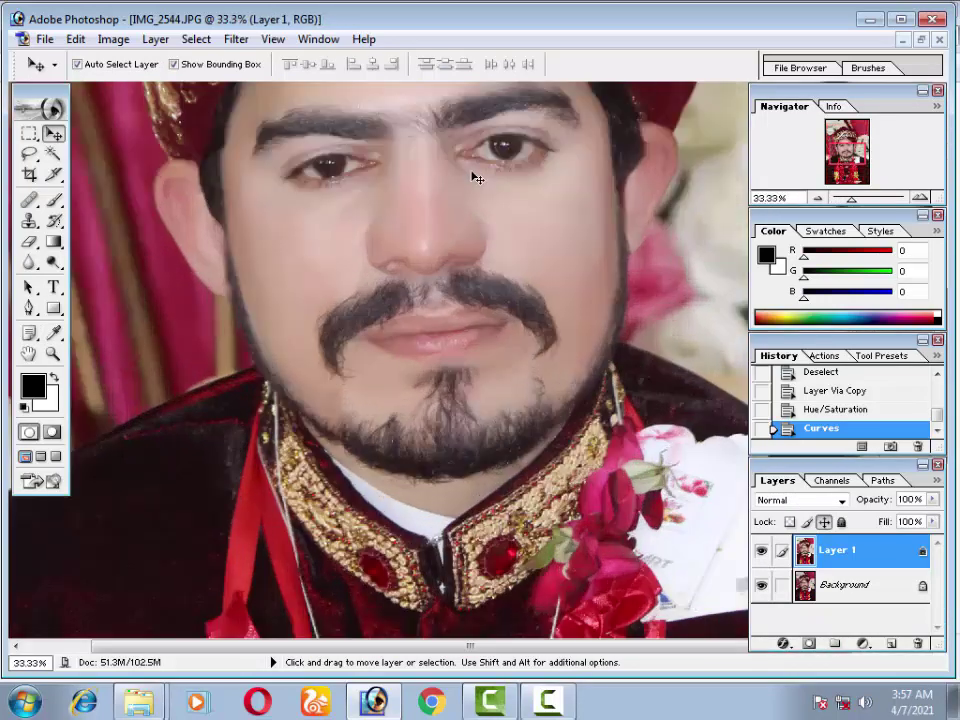
drag(302, 177, 315, 285)
key(ctrl+plus)
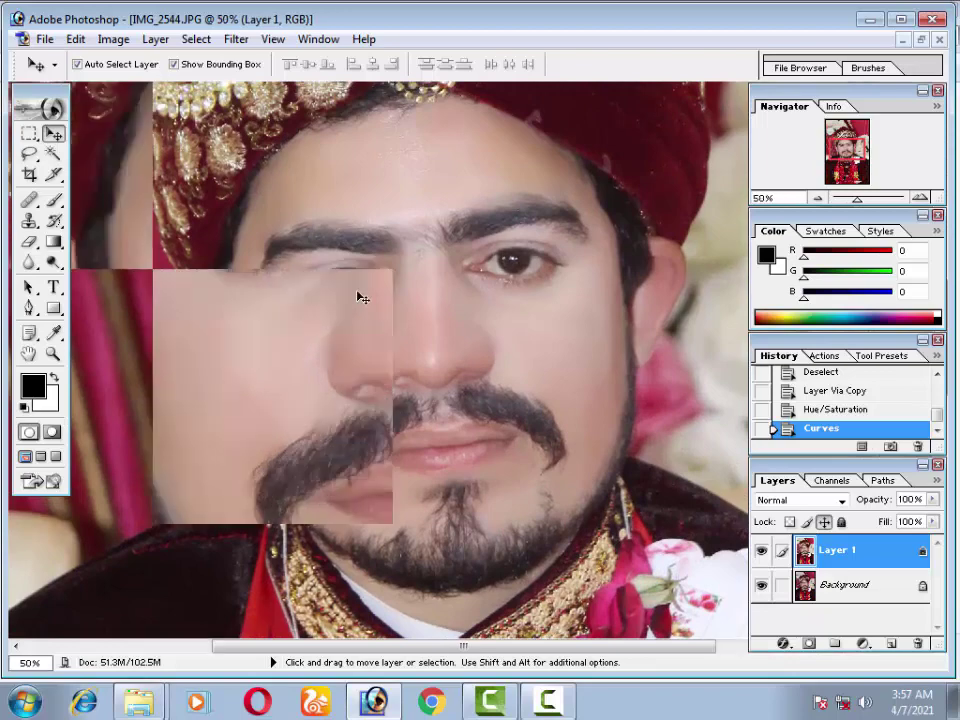
mouse_move(355, 227)
mouse_down()
mouse_move(310, 324)
mouse_move(313, 399)
mouse_move(281, 433)
mouse_move(384, 268)
mouse_move(227, 483)
mouse_move(360, 520)
mouse_move(429, 326)
mouse_move(272, 467)
mouse_move(281, 565)
mouse_move(189, 446)
mouse_move(197, 465)
mouse_move(244, 302)
mouse_move(211, 490)
mouse_up()
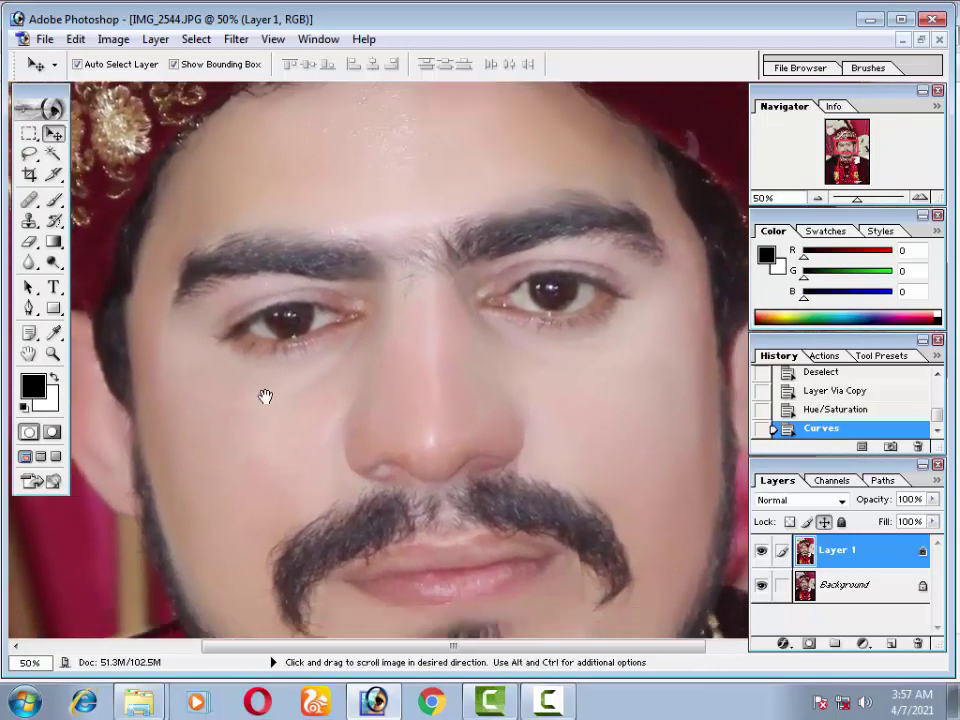
drag(266, 396, 271, 235)
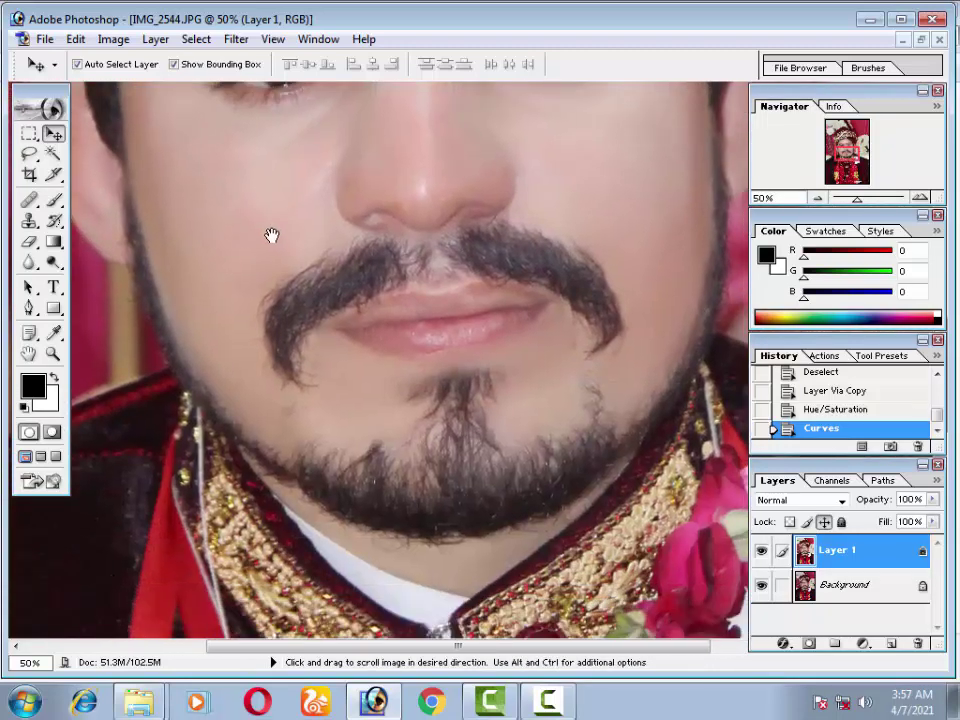
mouse_move(285, 489)
mouse_down()
mouse_move(219, 261)
mouse_move(261, 572)
mouse_move(313, 388)
mouse_move(454, 403)
mouse_move(347, 440)
mouse_move(274, 285)
mouse_move(604, 326)
mouse_move(707, 446)
mouse_up()
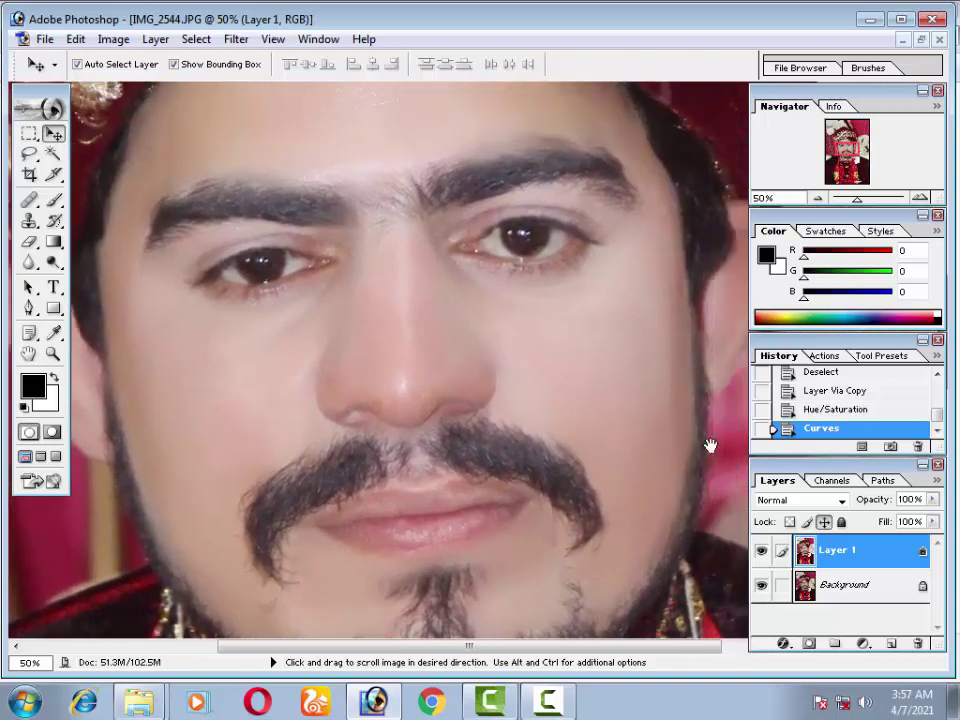